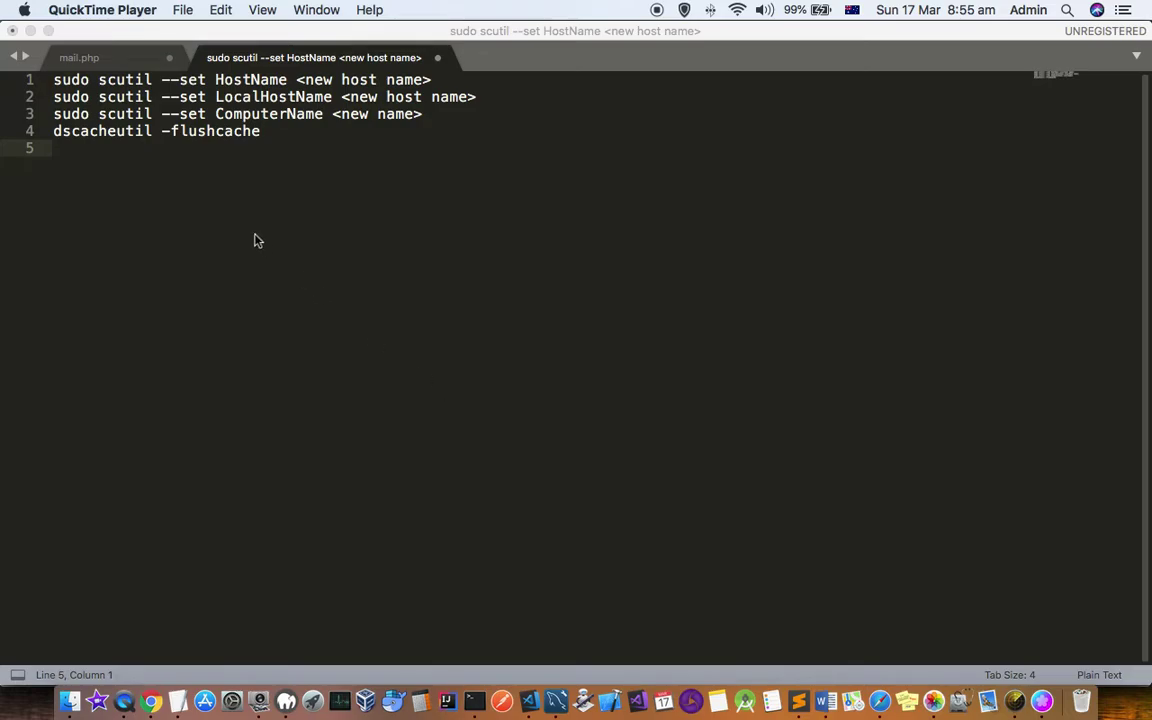
Replace the new host name placeholder on line 1 with mymac.
{"action": "left_click", "coordinate": [55, 82]}
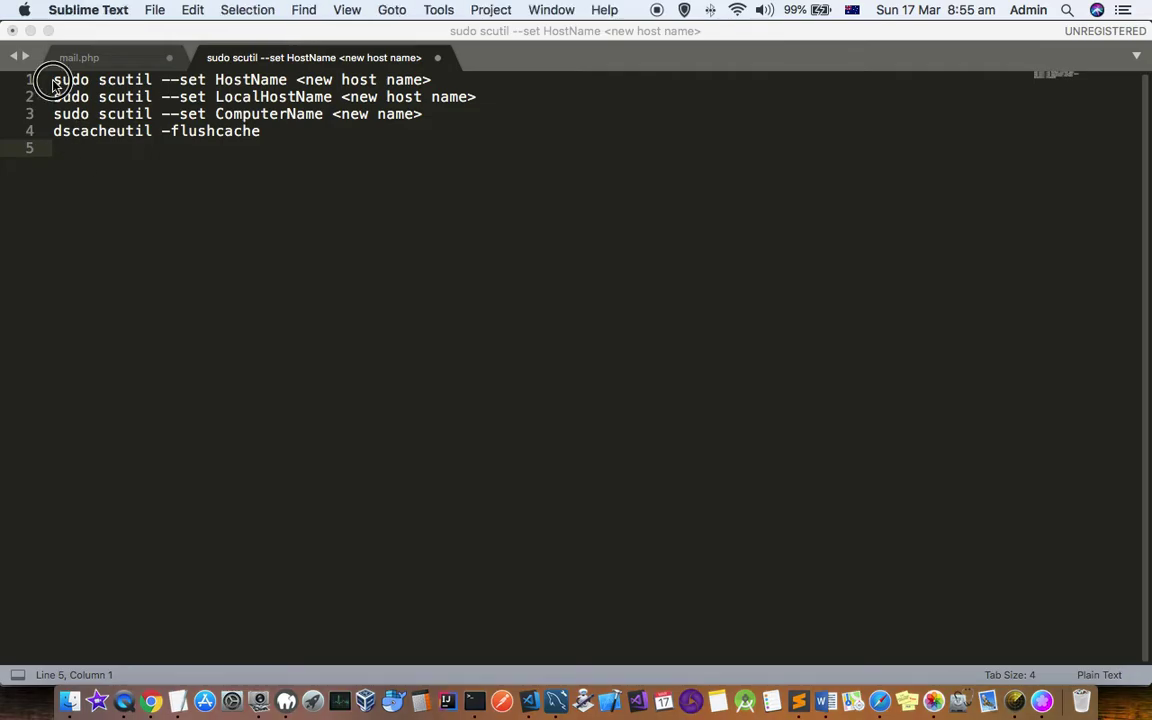
{"action": "left_click", "coordinate": [55, 80]}
{"action": "left_click_drag", "start_coordinate": [55, 80], "coordinate": [290, 84]}
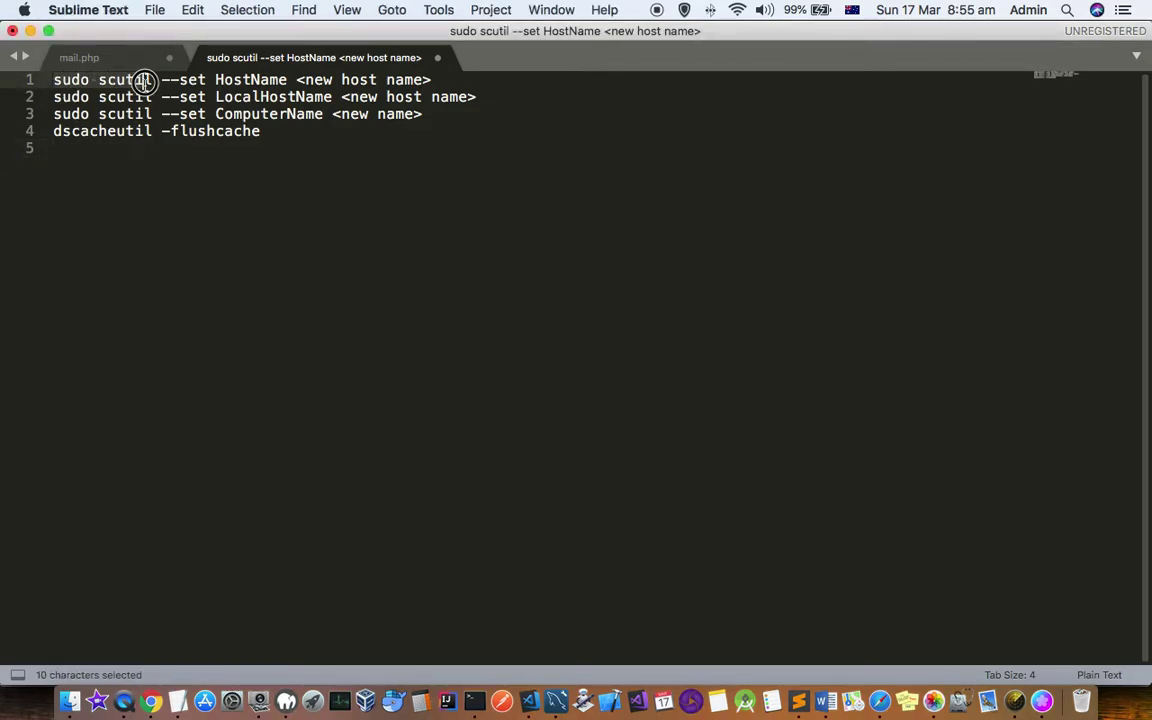
{"action": "left_click", "coordinate": [296, 82]}
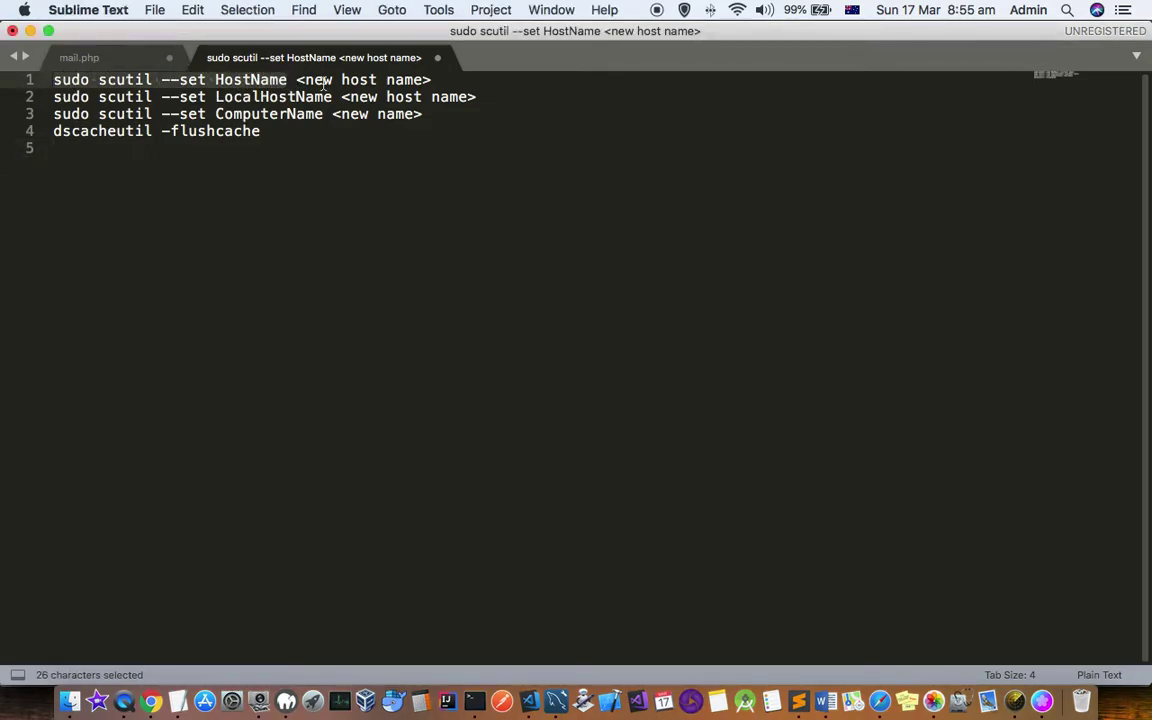
{"action": "left_click", "coordinate": [540, 95], "text": "shift"}
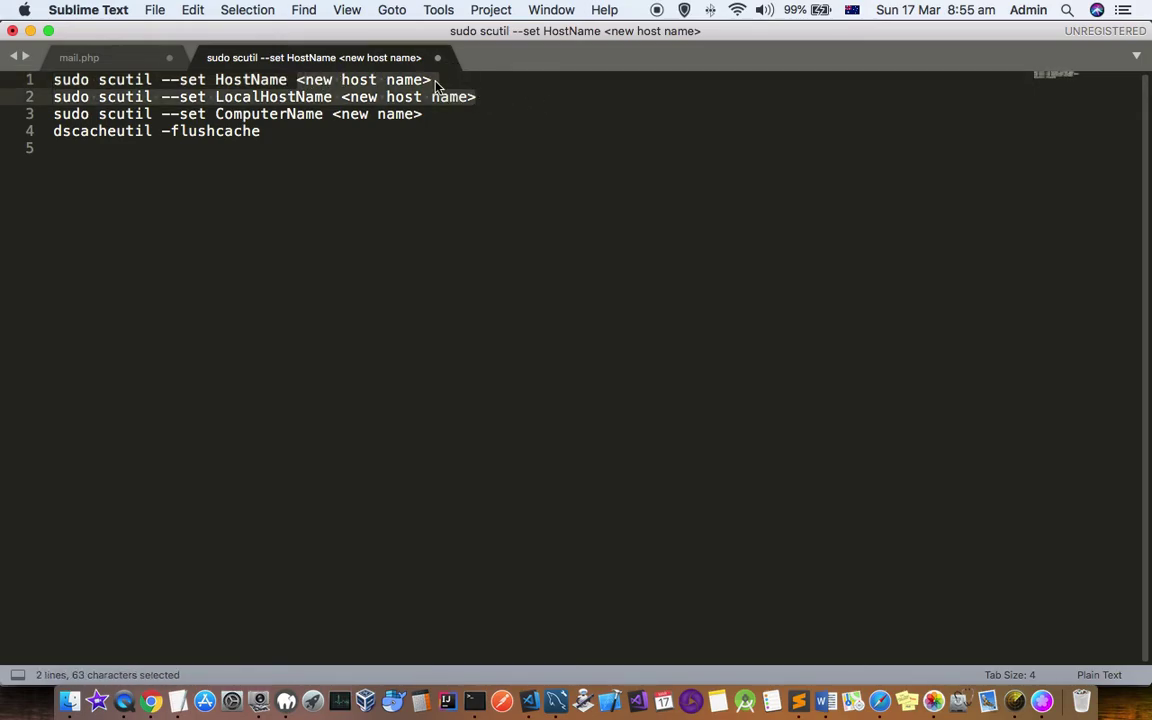
{"action": "left_click_drag", "start_coordinate": [296, 80], "coordinate": [441, 78]}
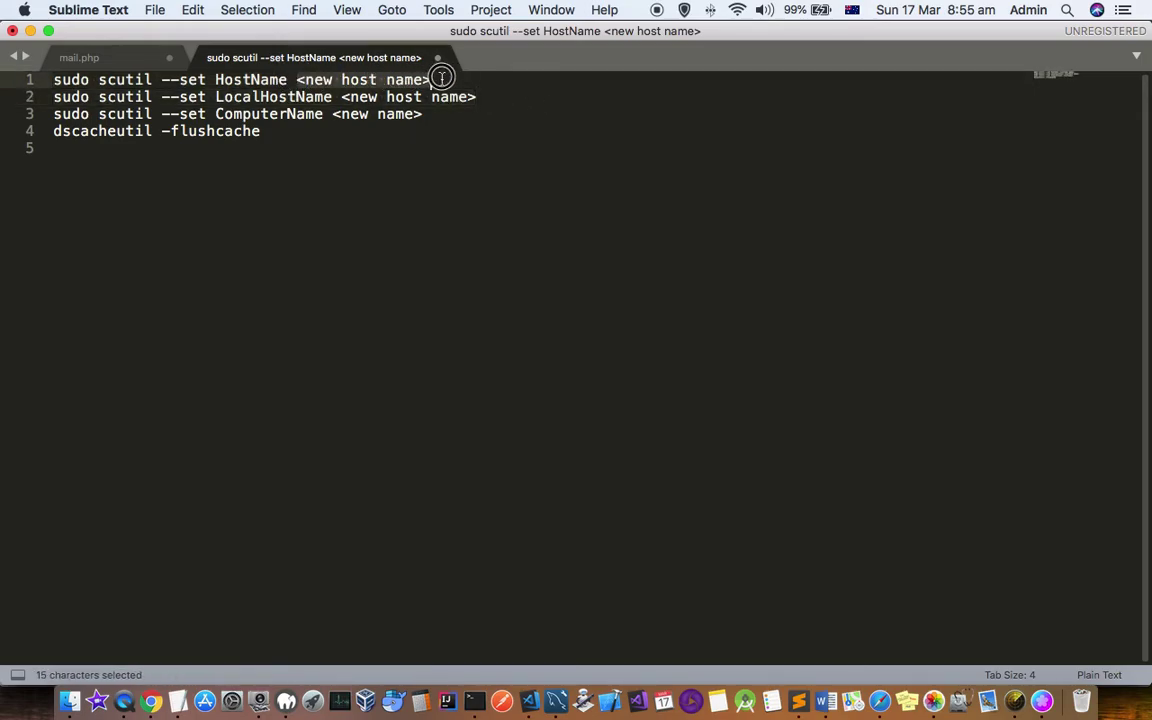
{"action": "type", "text": "m"}
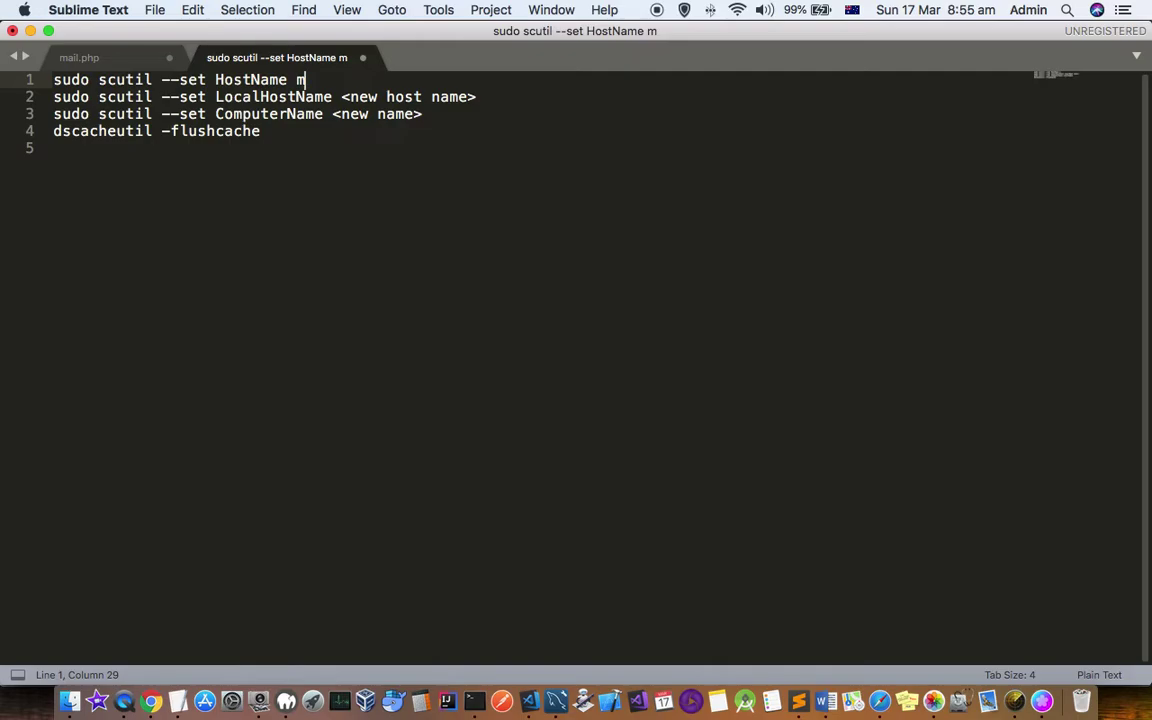
{"action": "type", "text": "ymac"}
{"action": "key", "text": "Down"}
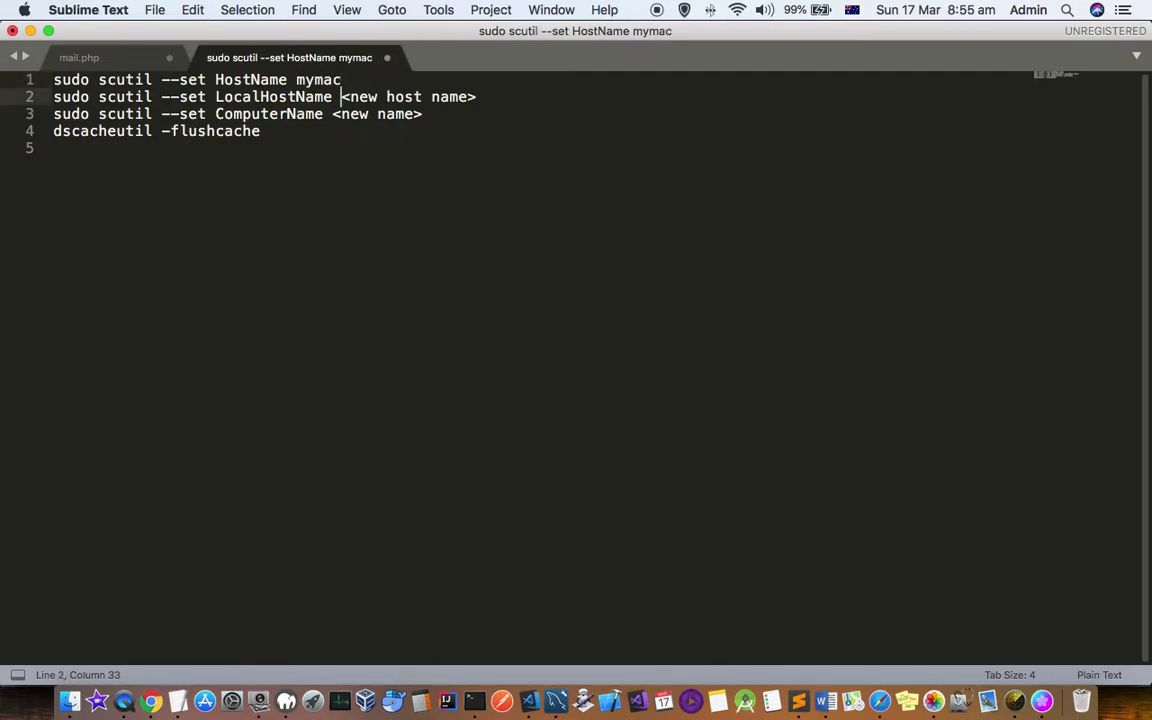
Paste mymac over the placeholders in the line 2 and line 3 commands.
{"action": "double_click", "coordinate": [306, 80]}
{"action": "key", "text": "super+c"}
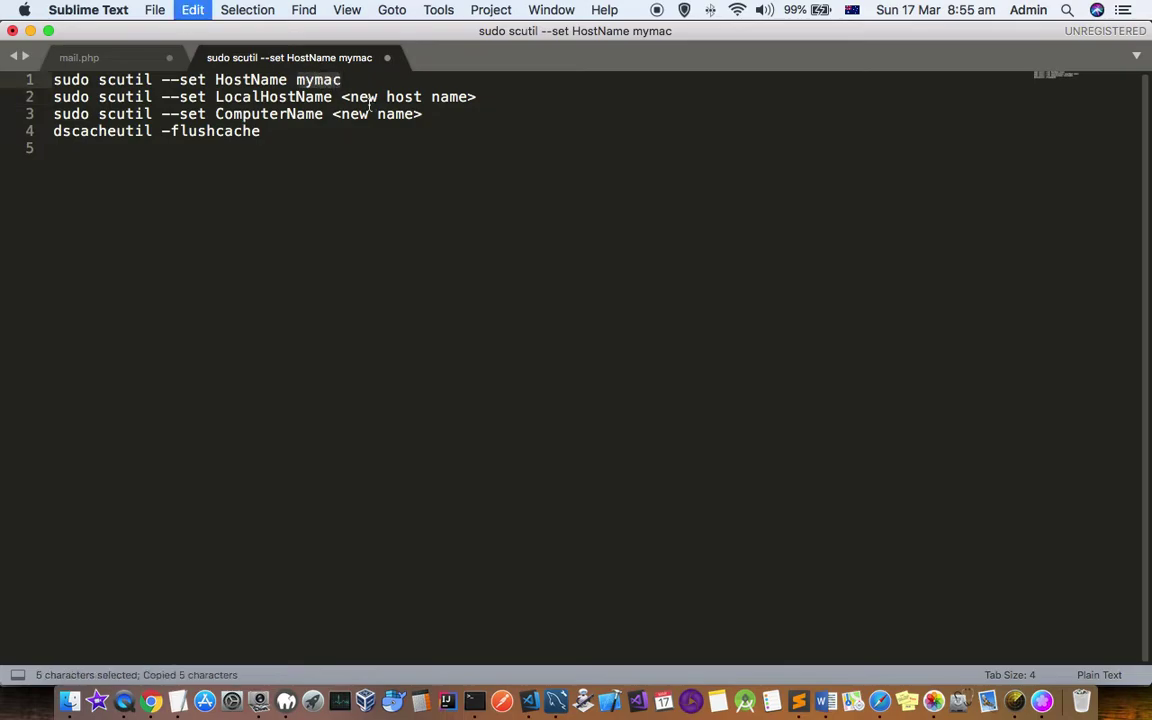
{"action": "left_click_drag", "start_coordinate": [340, 97], "coordinate": [481, 94]}
{"action": "key", "text": "super+v"}
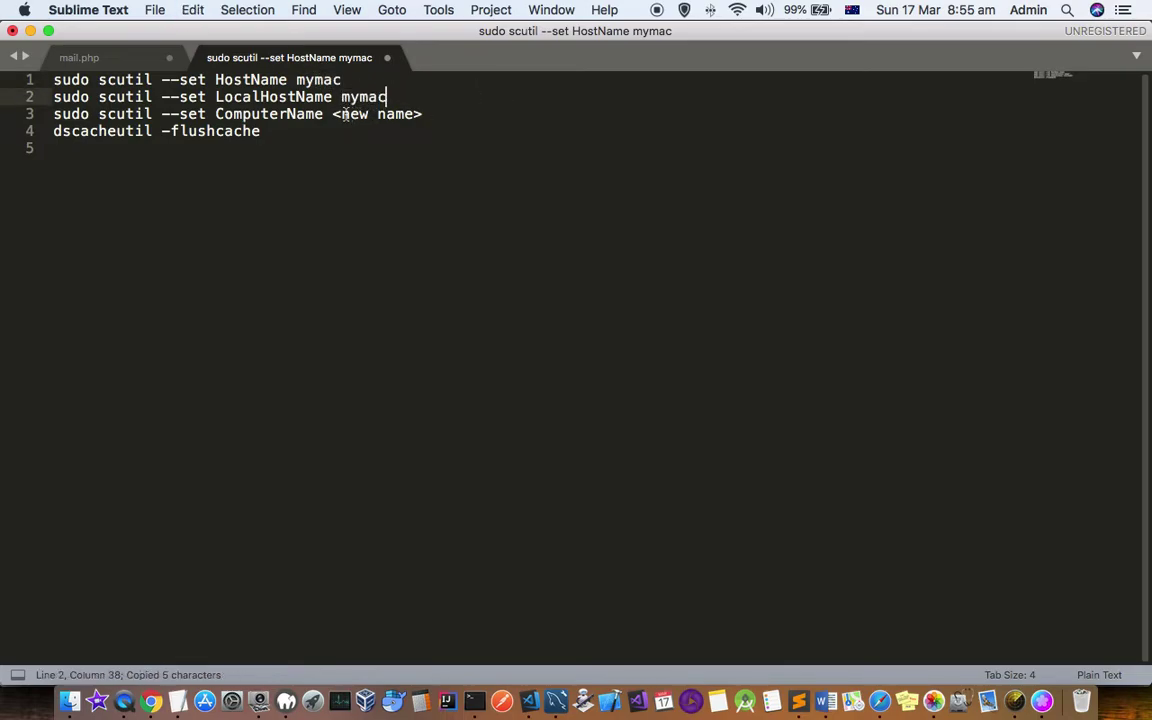
{"action": "left_click_drag", "start_coordinate": [333, 114], "coordinate": [424, 115]}
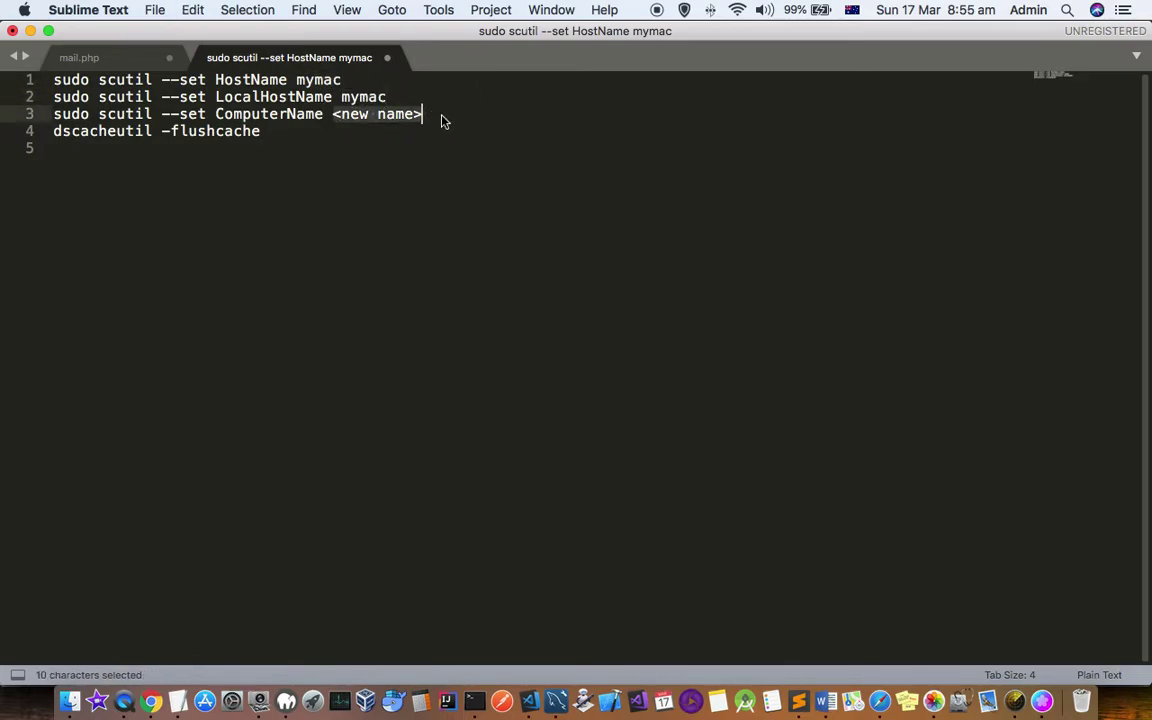
{"action": "key", "text": "super+v"}
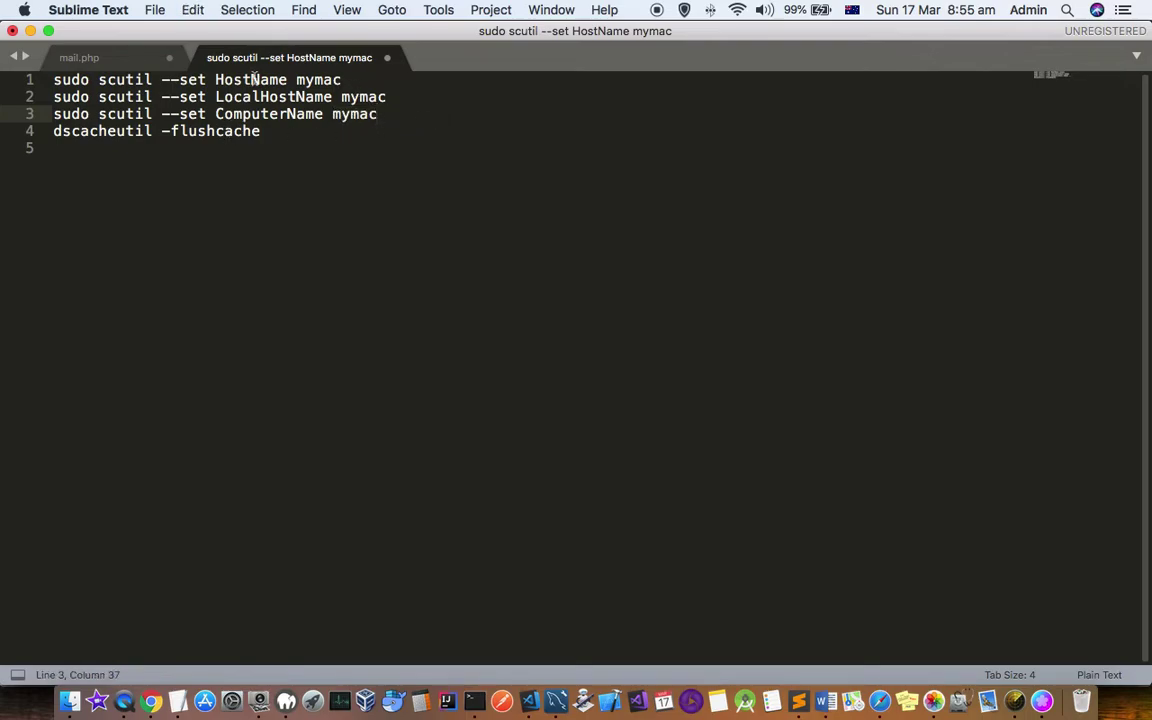
Copy the complete HostName command from line 1.
{"action": "left_click", "coordinate": [320, 79]}
{"action": "double_click", "coordinate": [320, 79]}
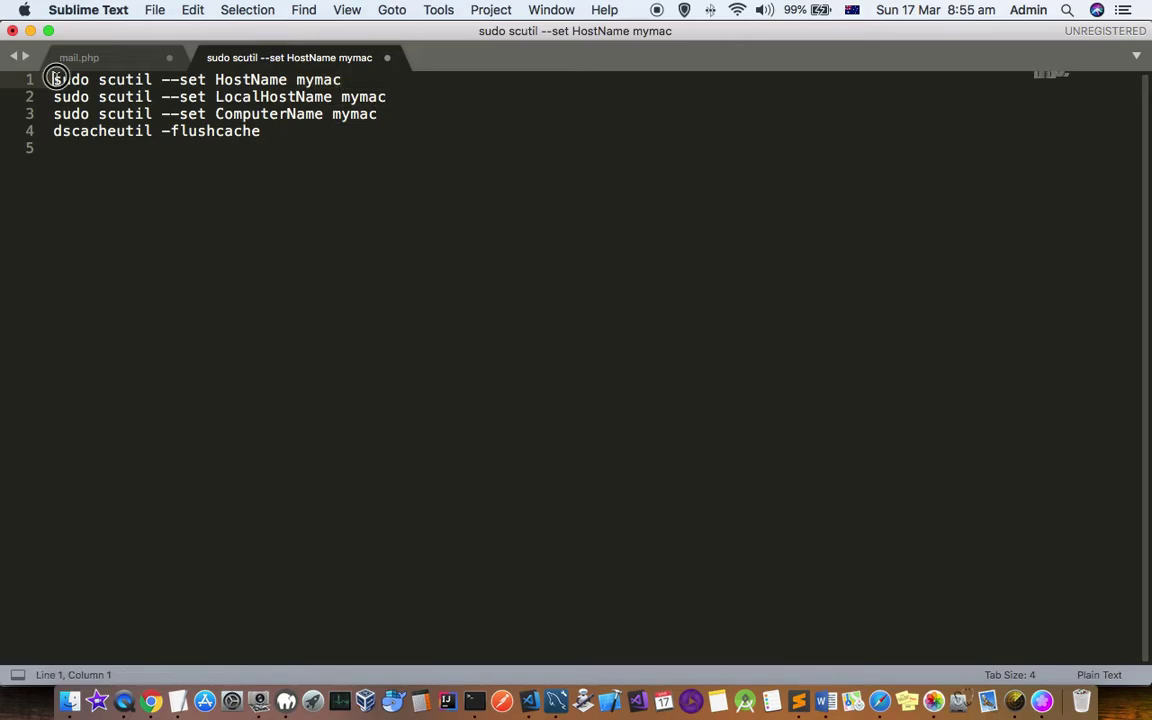
{"action": "left_click_drag", "start_coordinate": [56, 78], "coordinate": [350, 87]}
{"action": "key", "text": "super+c"}
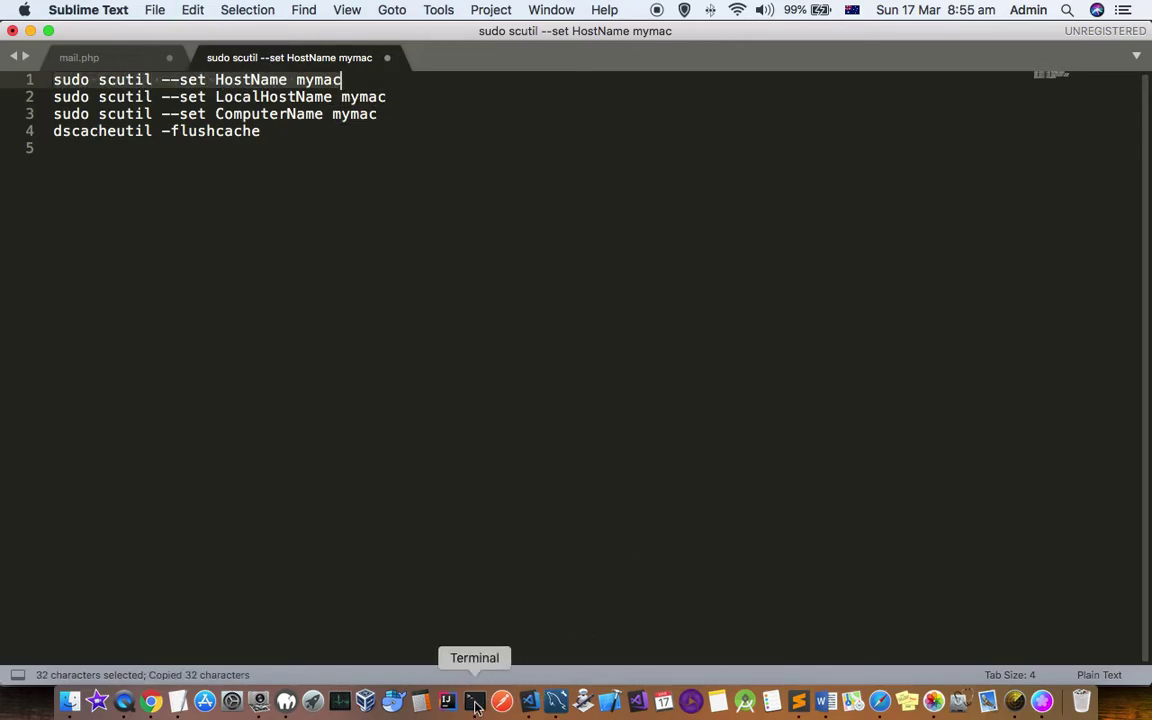
{"action": "left_click", "coordinate": [474, 701]}
{"action": "type", "text": "clear"}
Clear Terminal, then paste and run the HostName command, entering the administrator password.
{"action": "key", "text": "Return"}
{"action": "key", "text": "super+v"}
{"action": "key", "text": "Return"}
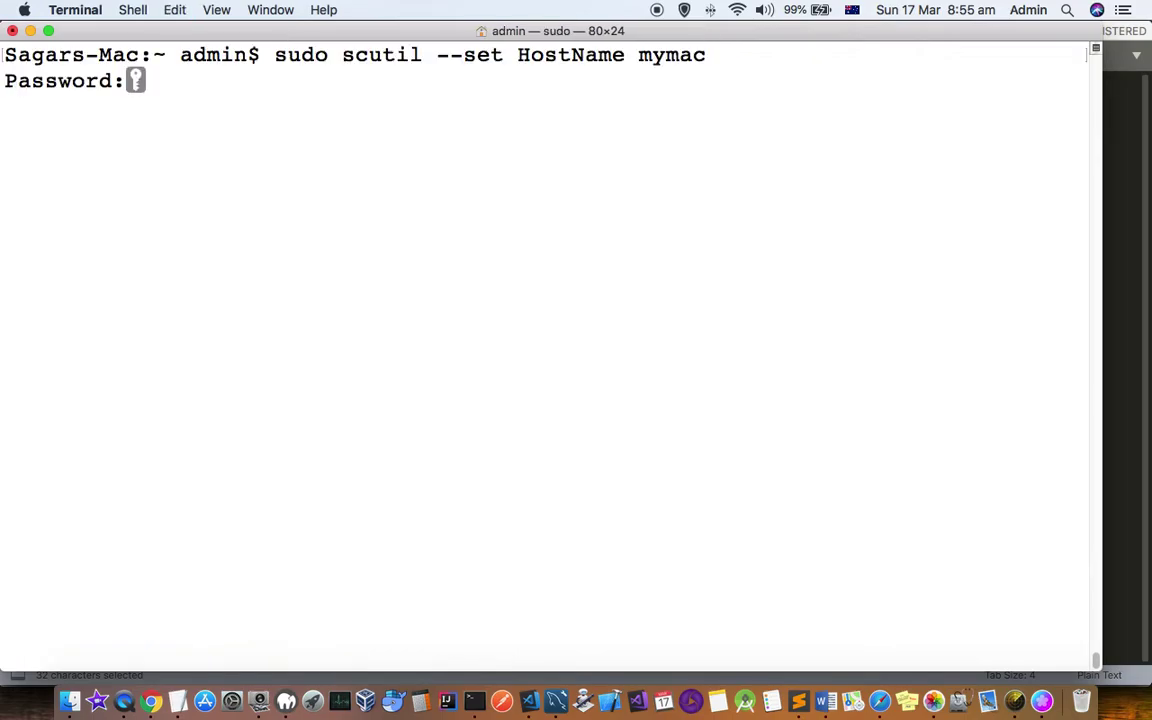
{"action": "key", "text": "Return"}
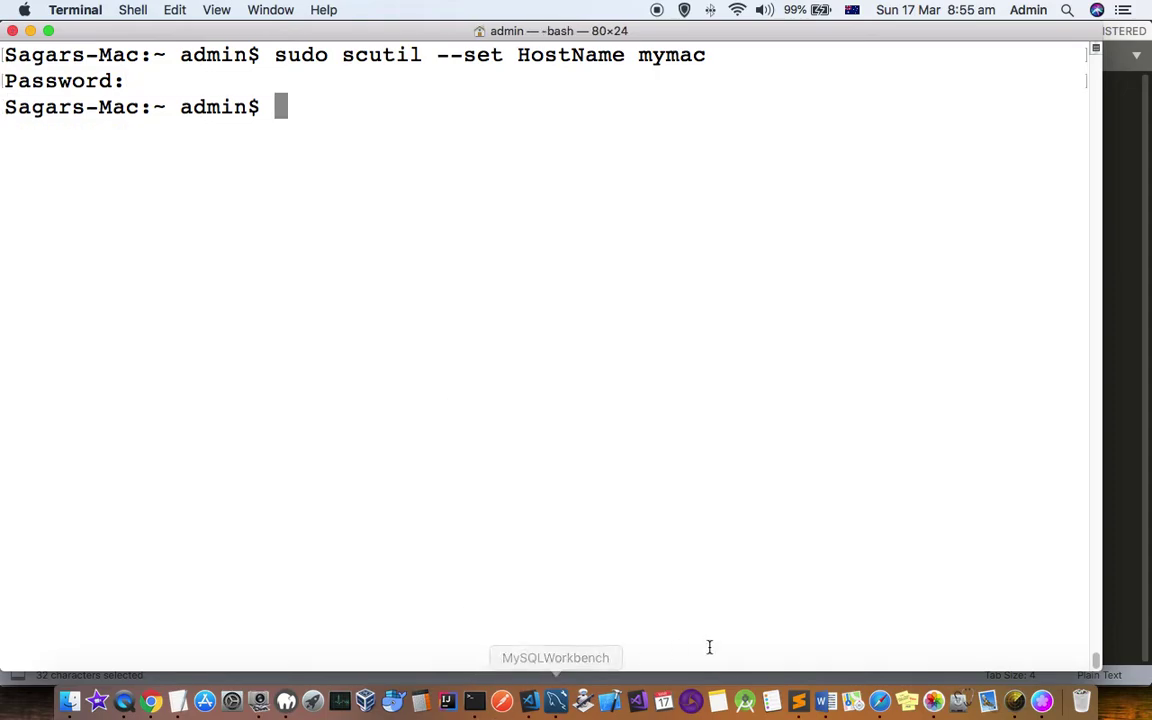
{"action": "left_click", "coordinate": [798, 701]}
Copy the LocalHostName command from line 2 and run it in Terminal.
{"action": "triple_click", "coordinate": [252, 97]}
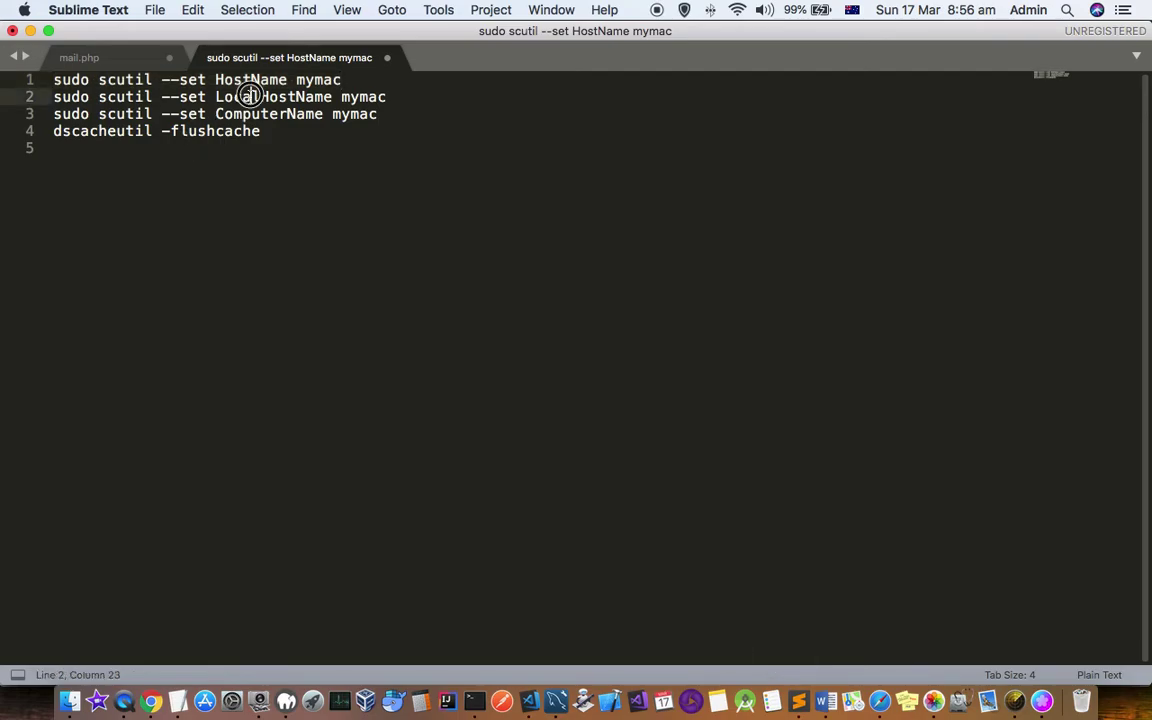
{"action": "key", "text": "super+c"}
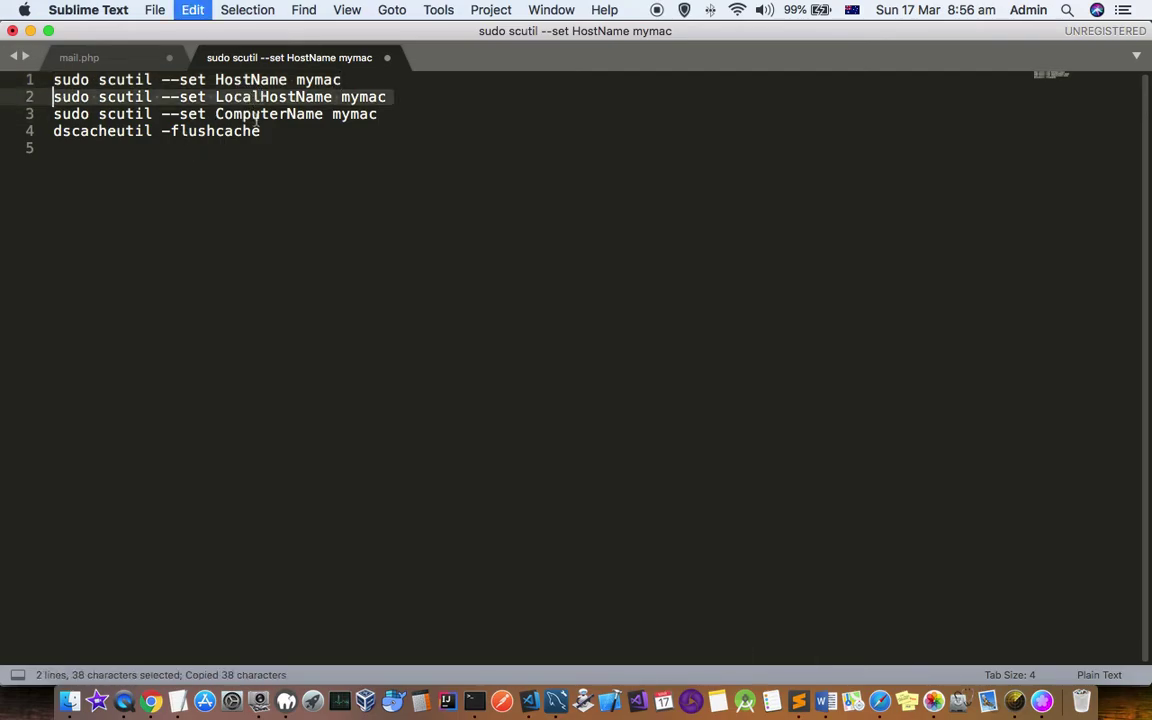
{"action": "left_click", "coordinate": [474, 701]}
{"action": "key", "text": "super+v"}
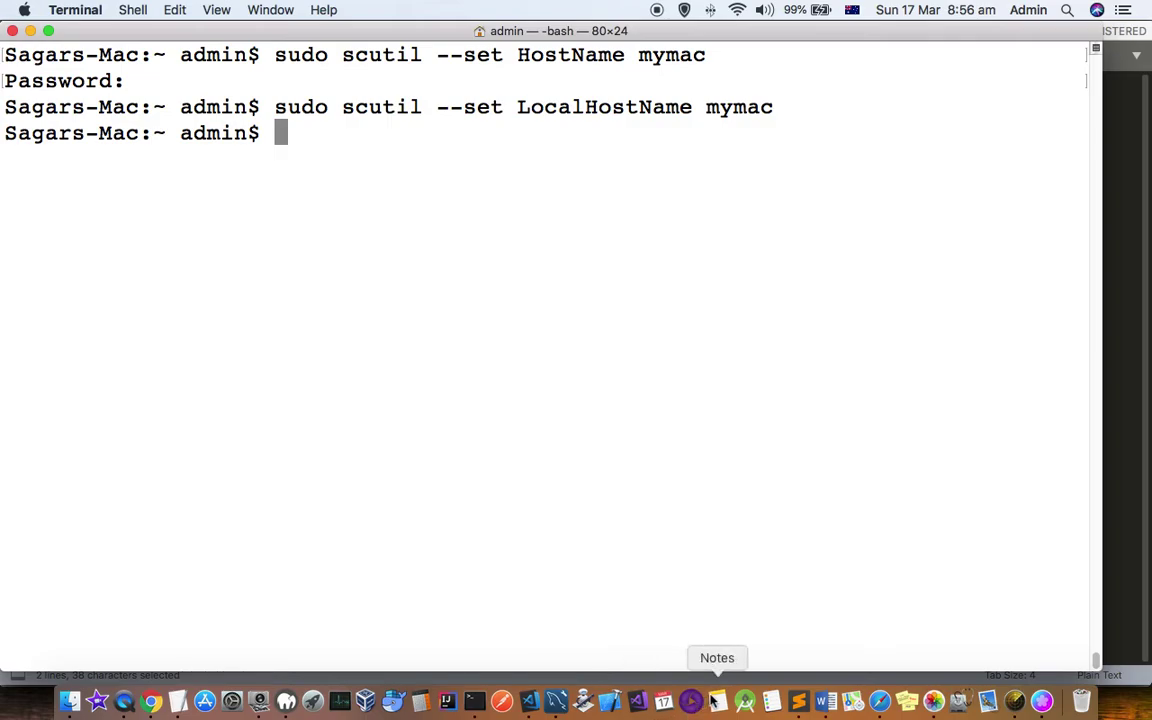
{"action": "left_click", "coordinate": [798, 701]}
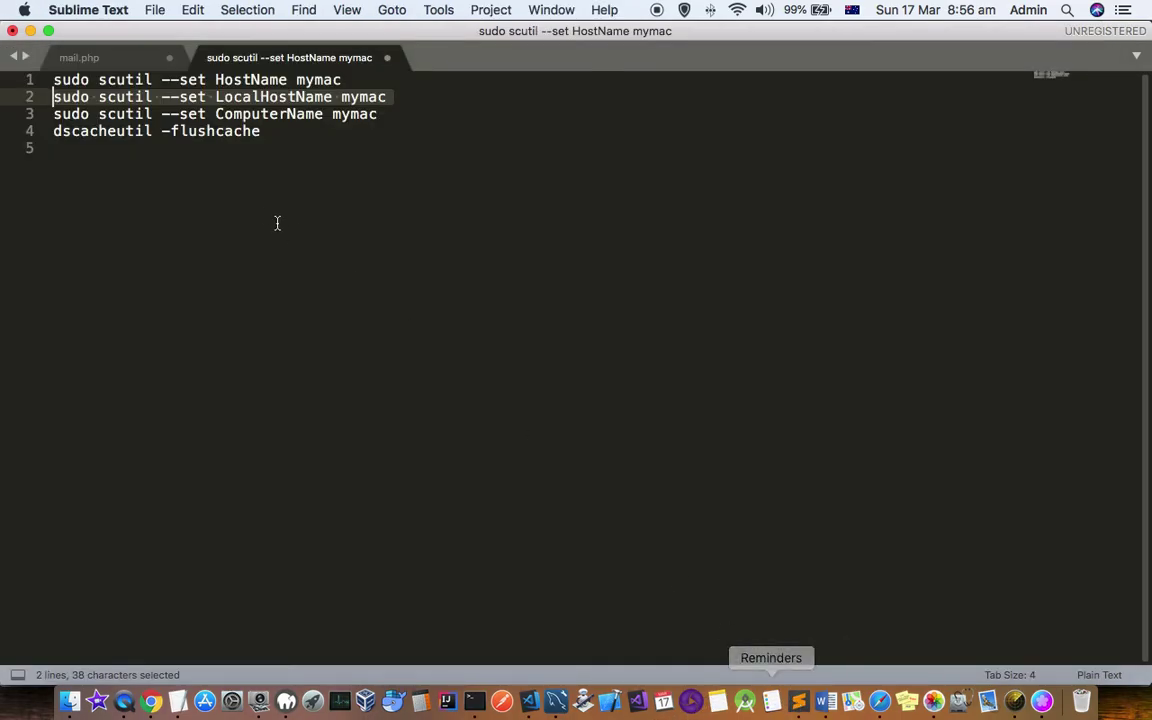
Copy the ComputerName command from line 3 and run it in Terminal.
{"action": "triple_click", "coordinate": [190, 114]}
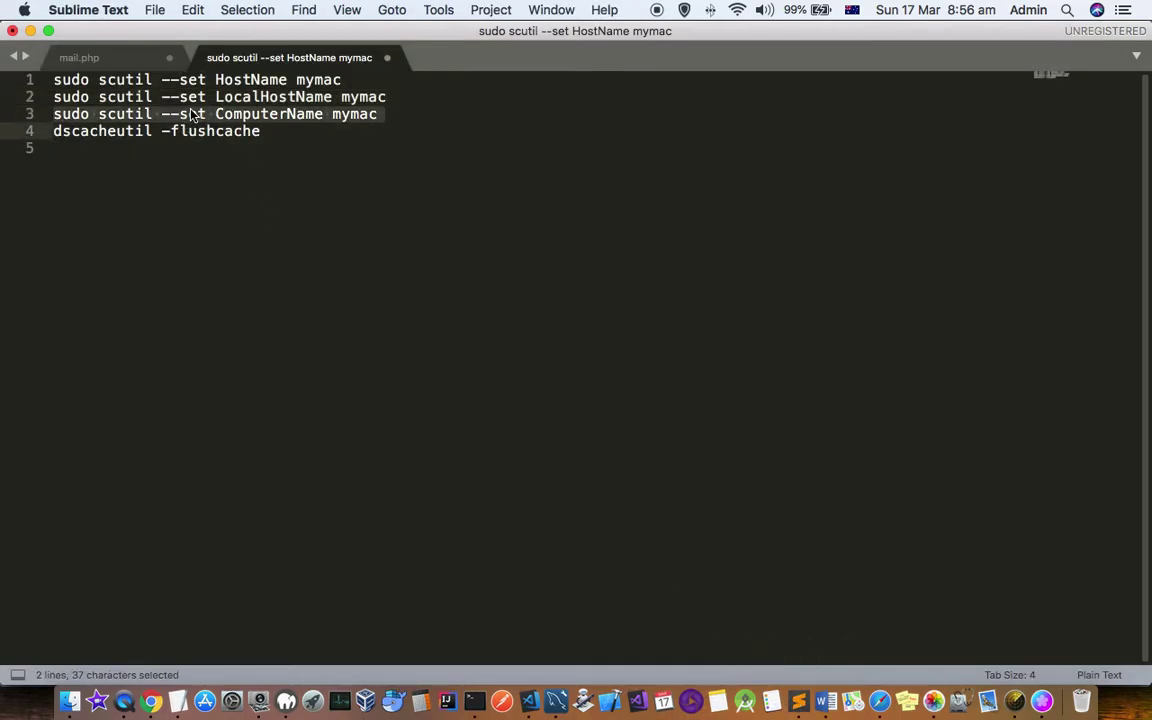
{"action": "key", "text": "super+c"}
{"action": "key", "text": "super+Tab"}
{"action": "key", "text": "super+v"}
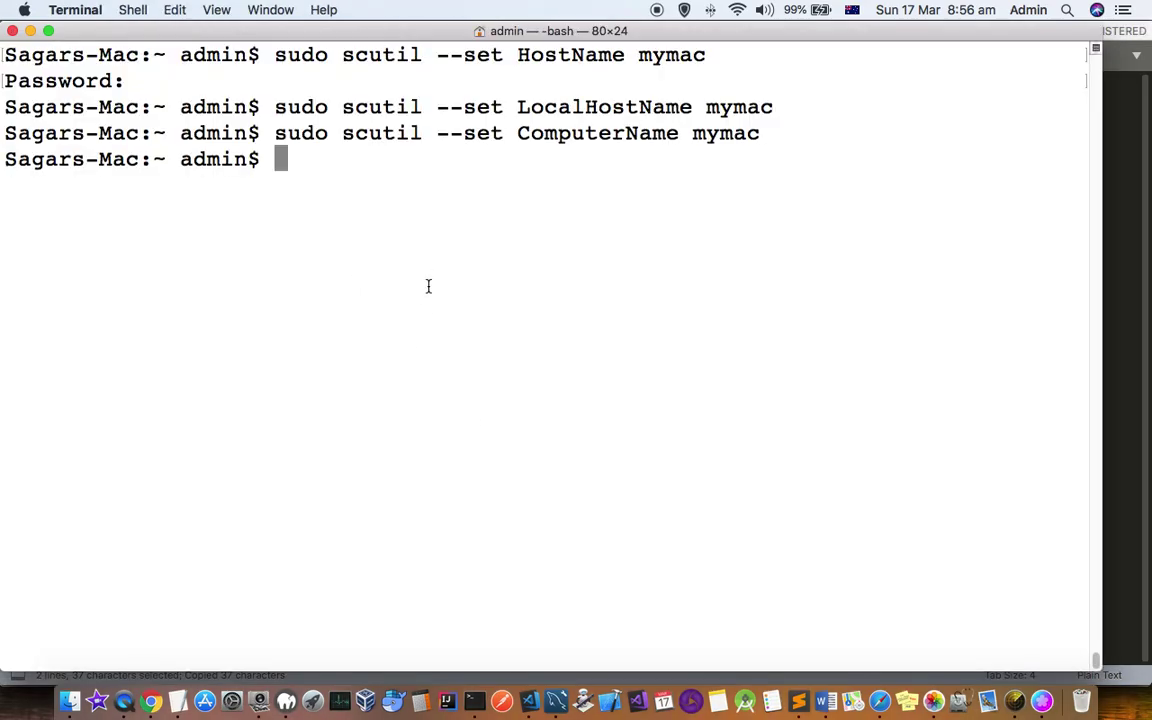
{"action": "key", "text": "super+Tab"}
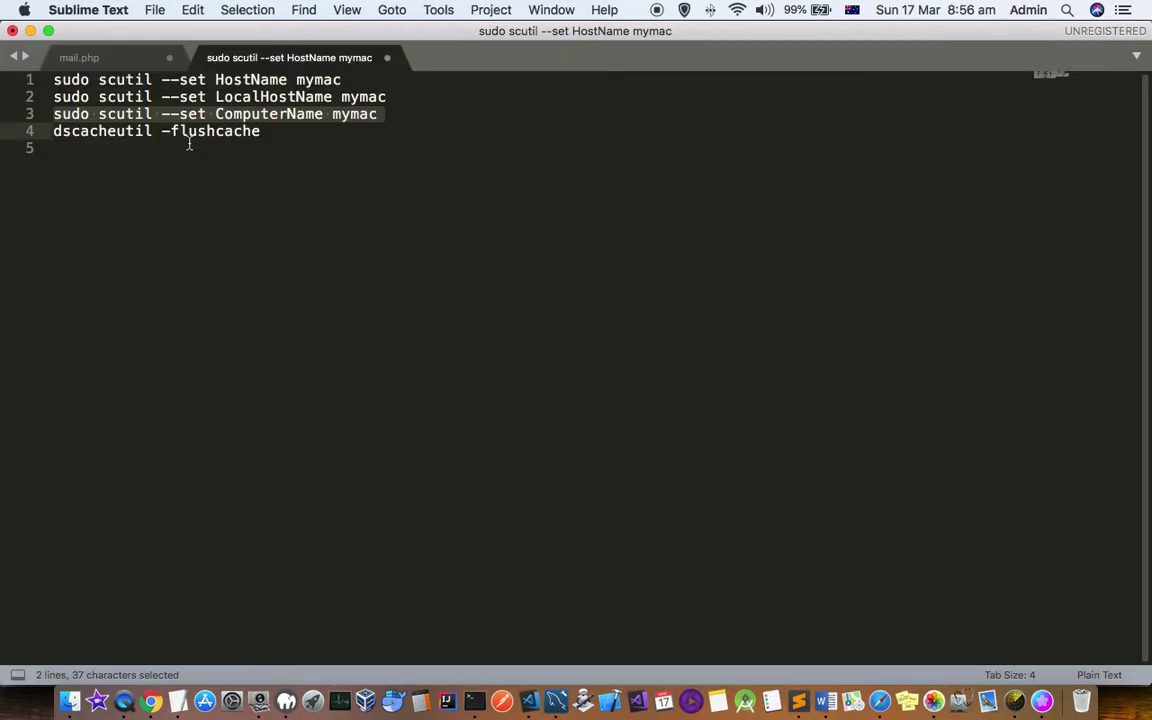
Copy and run the dscacheutil -flushcache command in Terminal.
{"action": "triple_click", "coordinate": [112, 130]}
{"action": "key", "text": "super+c"}
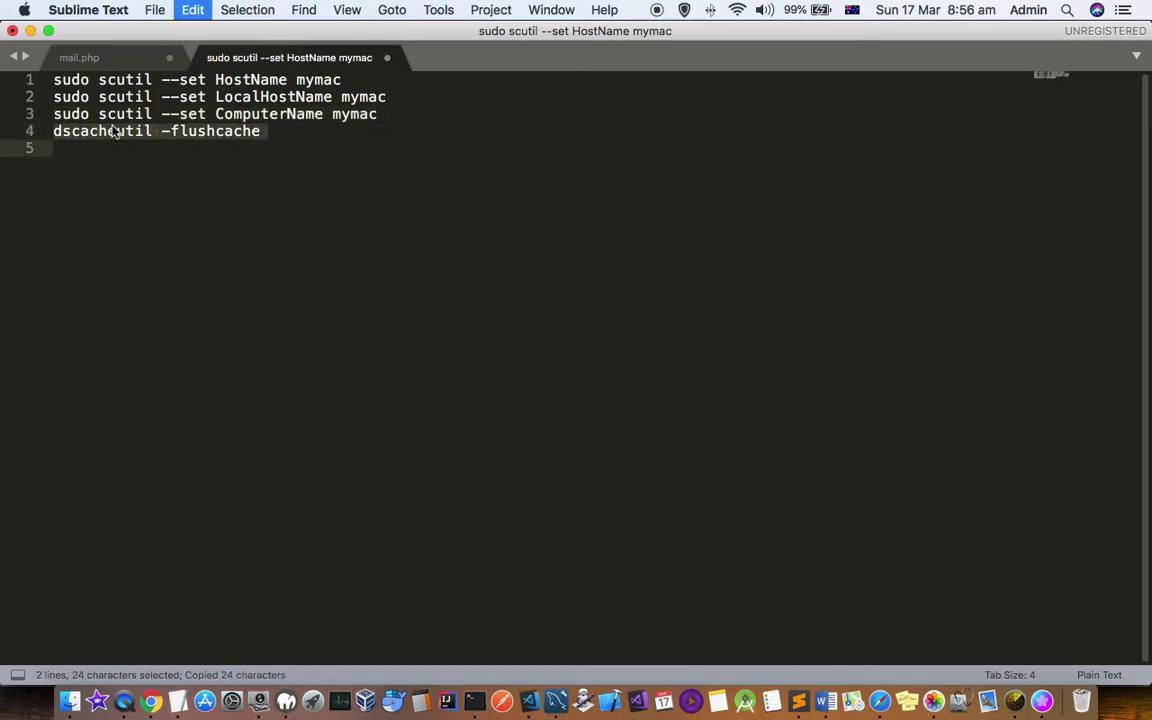
{"action": "key", "text": "super+Tab"}
{"action": "key", "text": "super+v"}
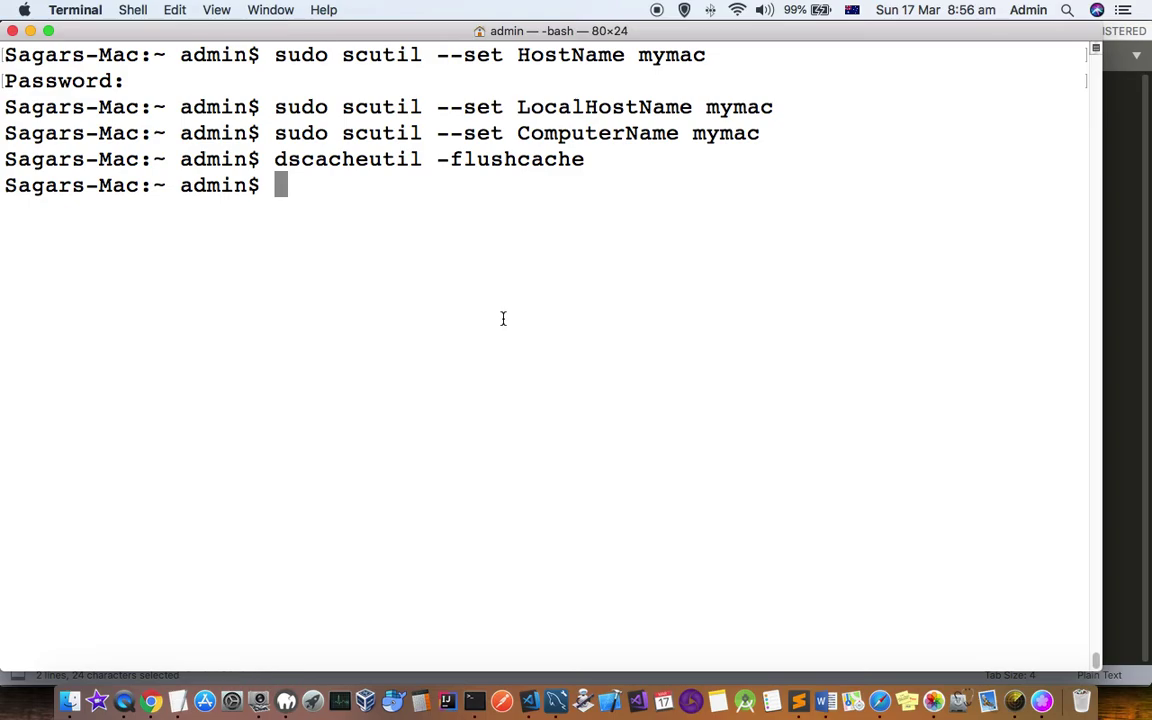
Open Sharing in System Preferences and confirm the Computer Name reads mymac.
{"action": "left_click", "coordinate": [234, 703]}
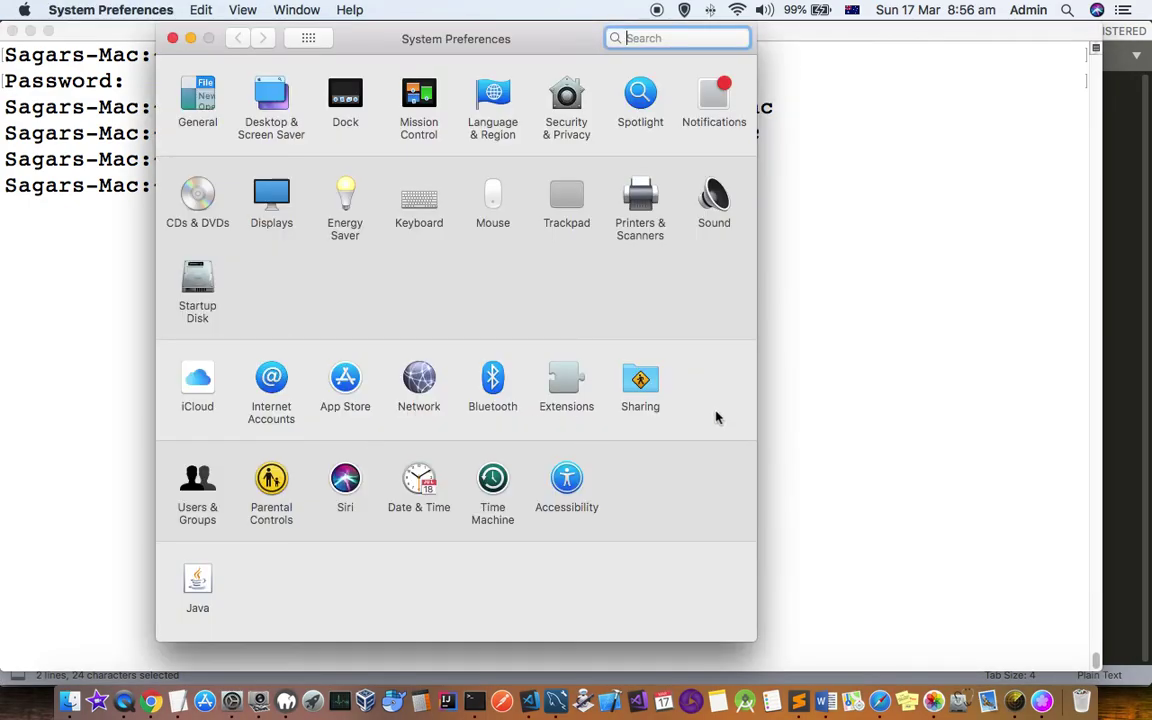
{"action": "left_click", "coordinate": [641, 379]}
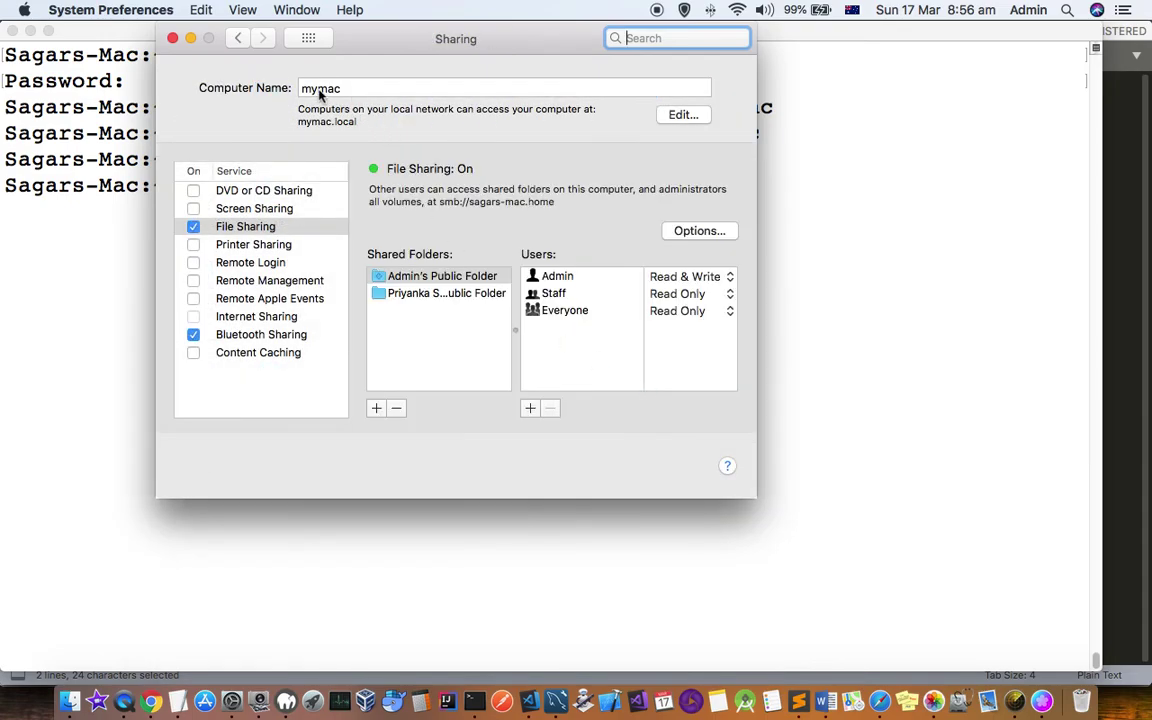
{"action": "double_click", "coordinate": [319, 88]}
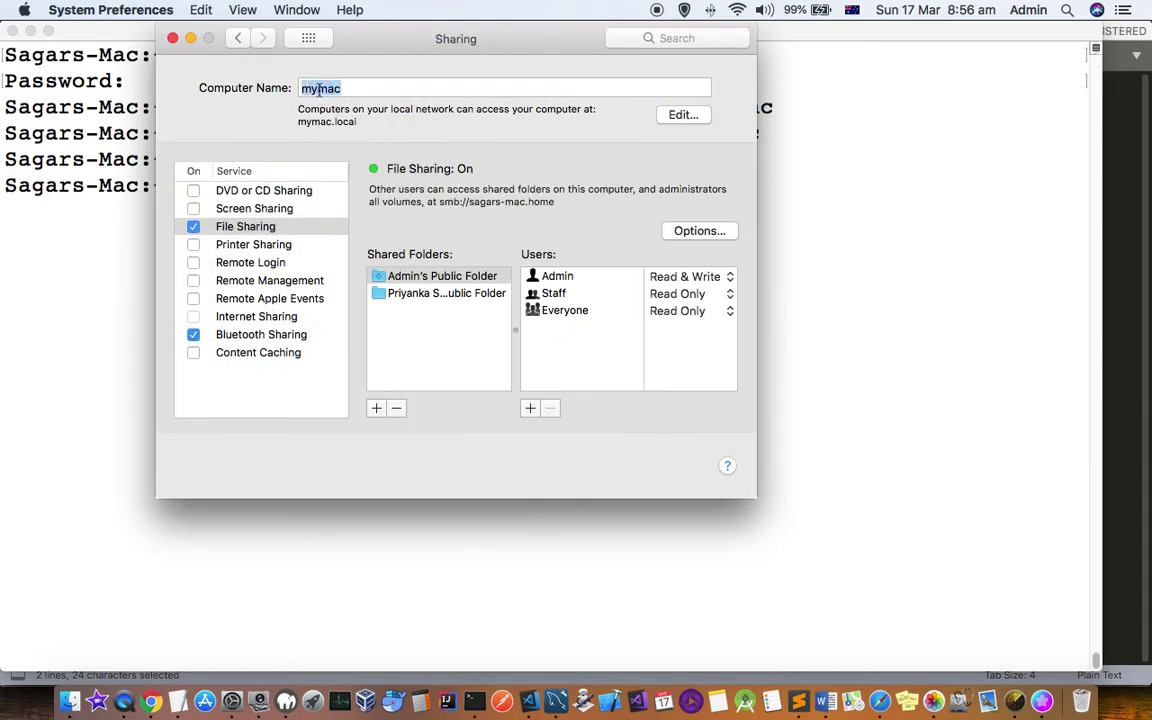